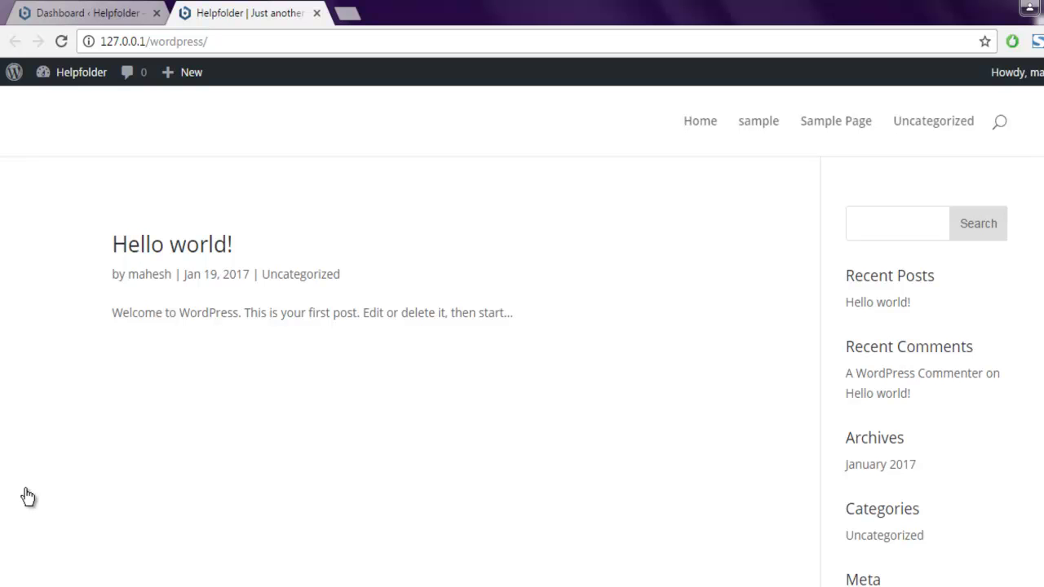
Step: Open the "Hello world!" post from the site's home page and bring it up for editing
mouse_move(113, 245)
left_mouse_down()
mouse_move(341, 275)
mouse_move(515, 314)
mouse_move(125, 275)
left_mouse_up()
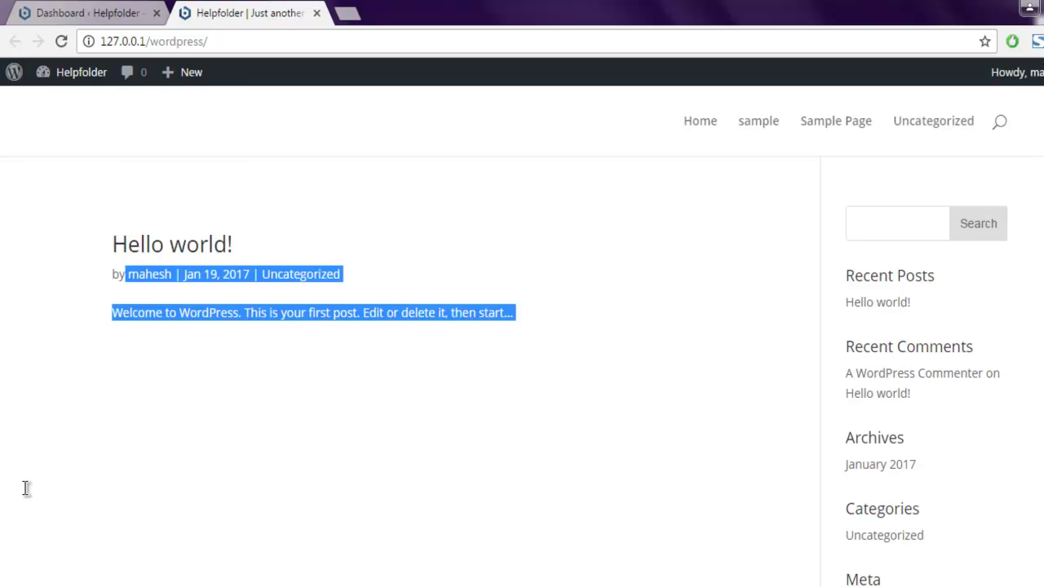
left_click(27, 491)
key("F5")
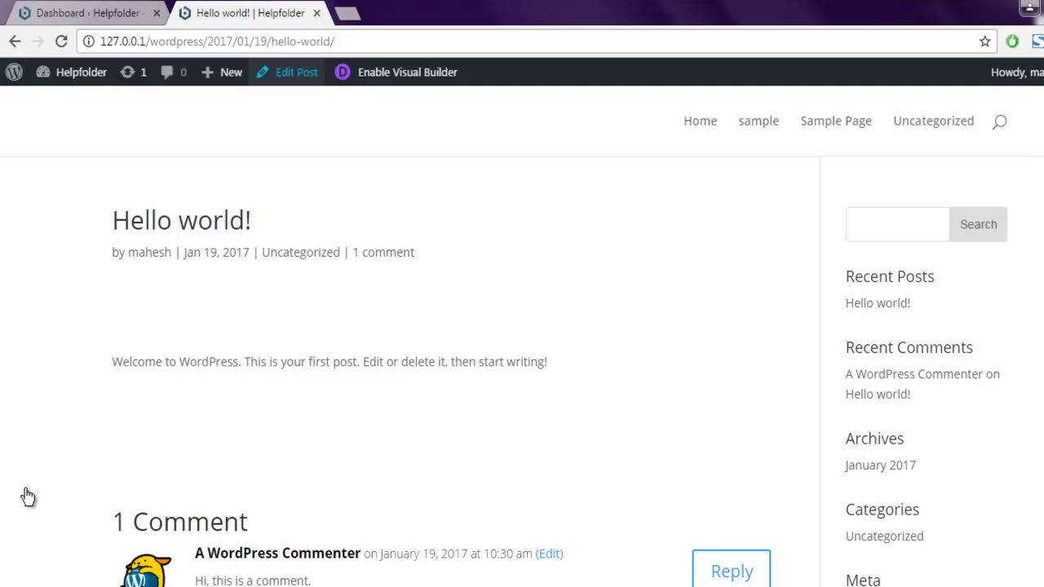
left_click(287, 72)
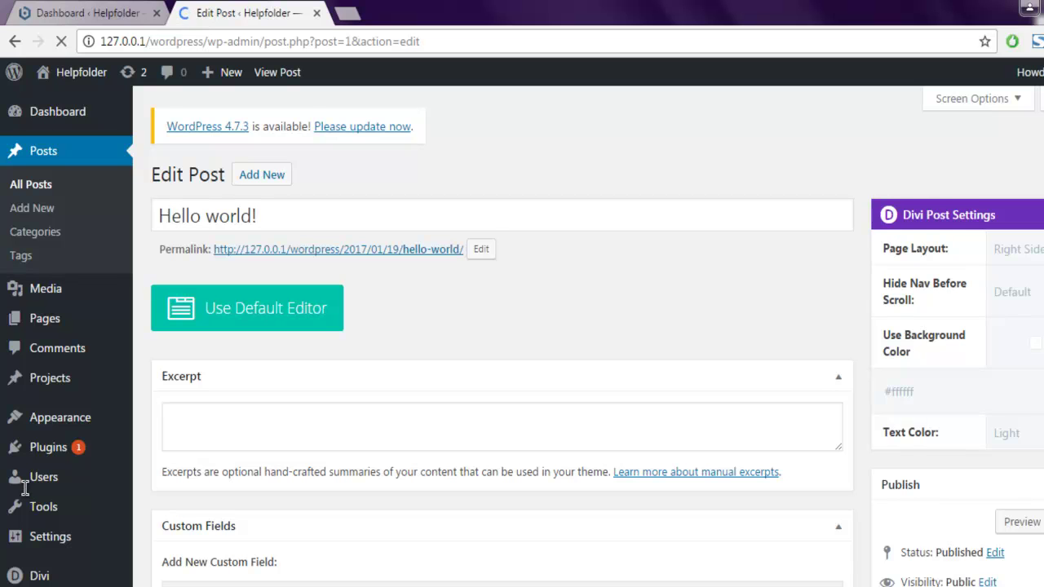
Step: Insert an Audio module below the Text module and paste the traffic.libsyn.com podcast MP3 link as its audio source
scroll(24, 493, "down", 1)
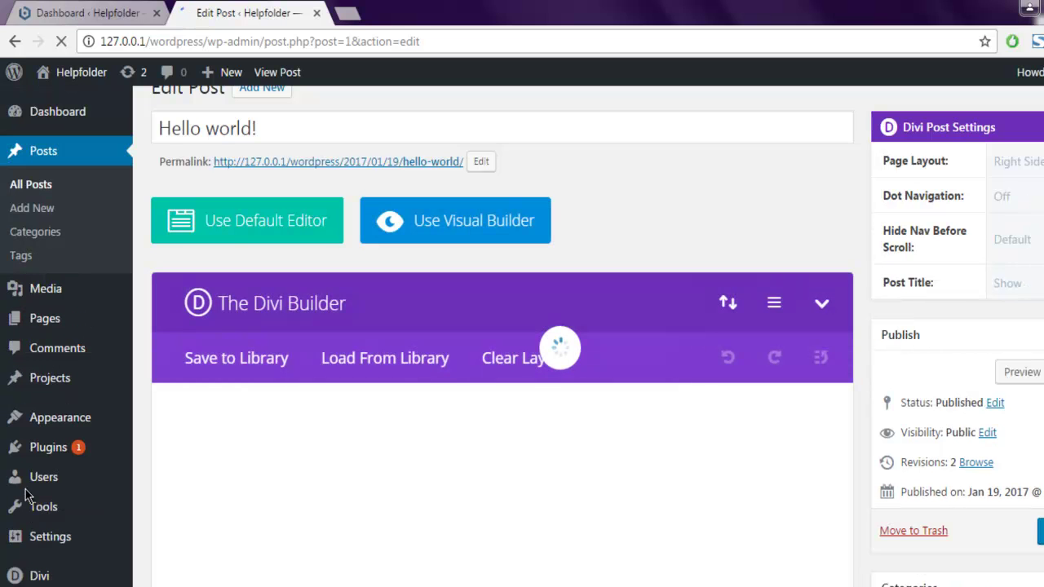
scroll(25, 496, "down", 2)
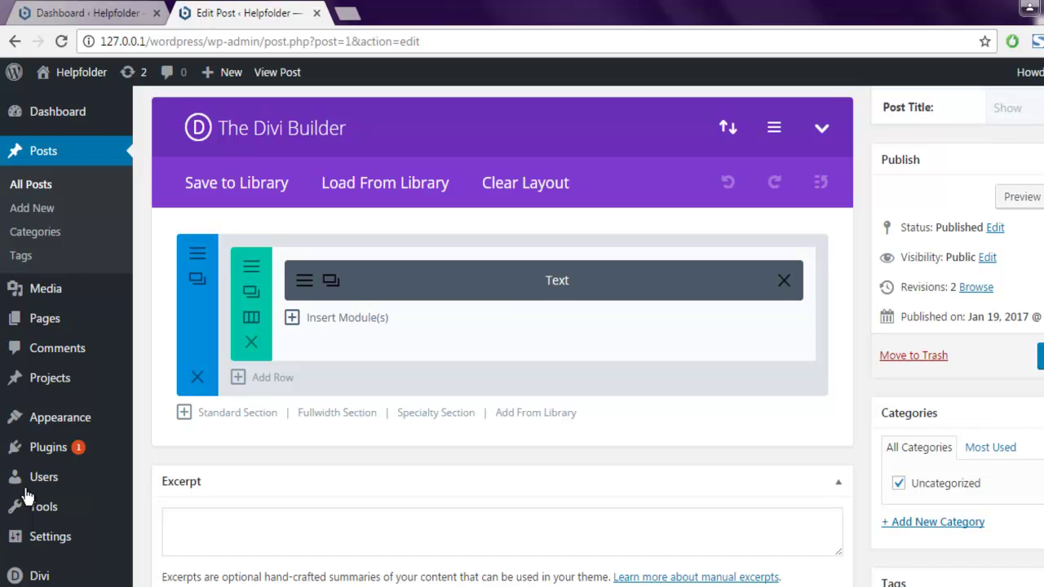
left_click(347, 319)
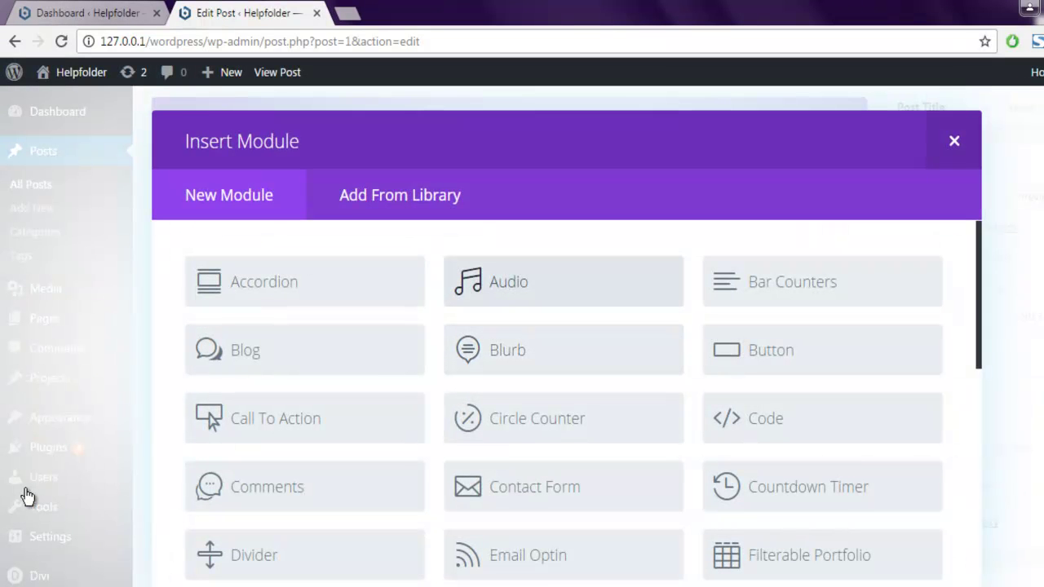
left_click(563, 281)
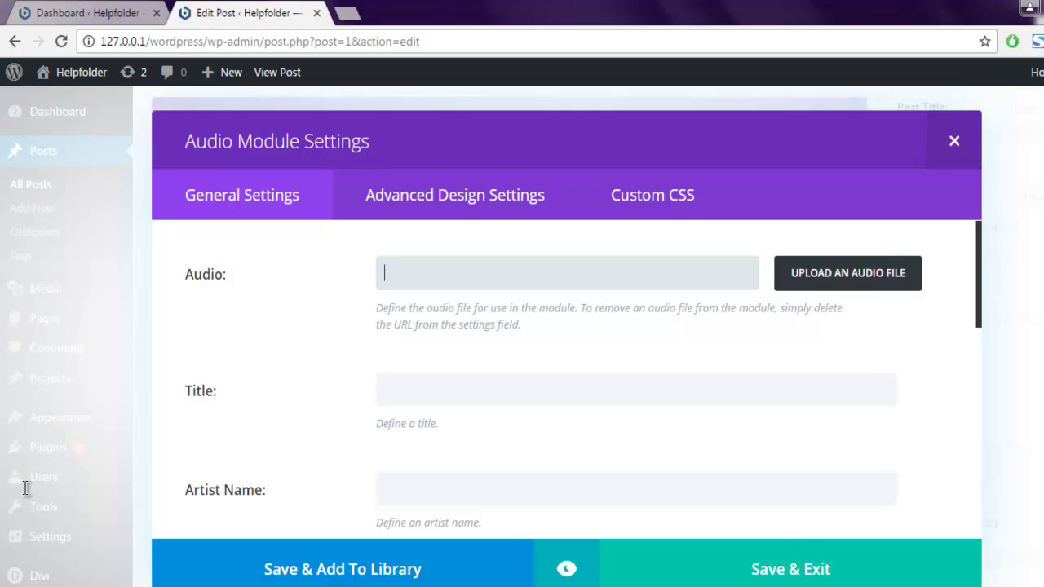
key("ctrl+v")
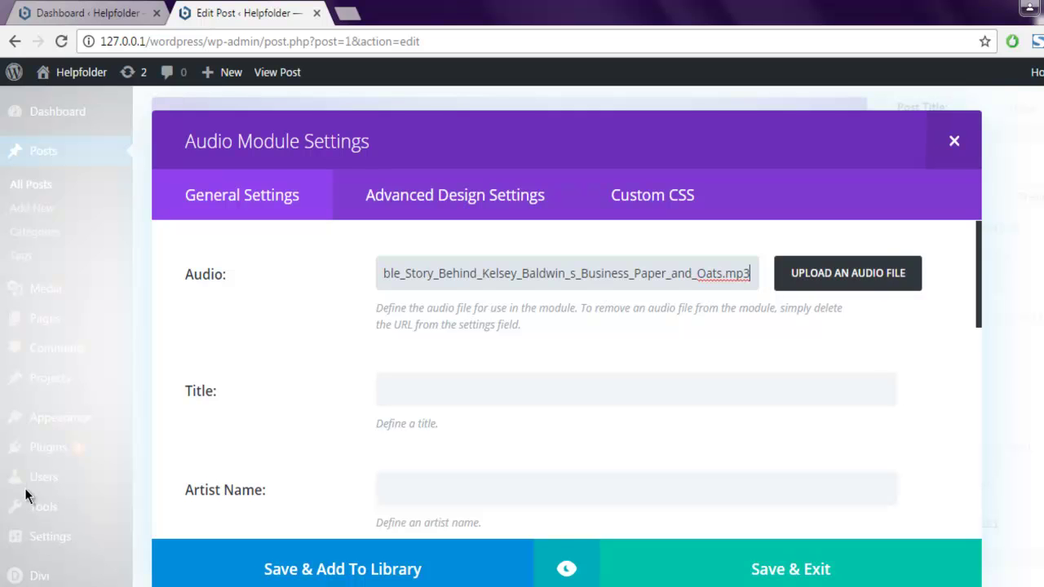
Step: Set the audio module's artist name to Pat Flynn and its album name to Podcast
key("Tab")
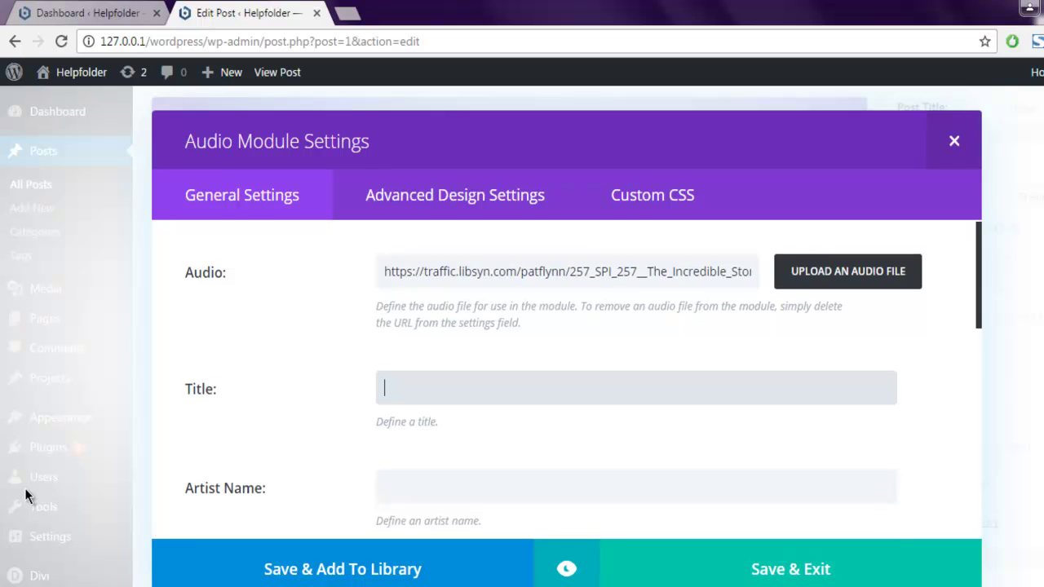
key("Tab")
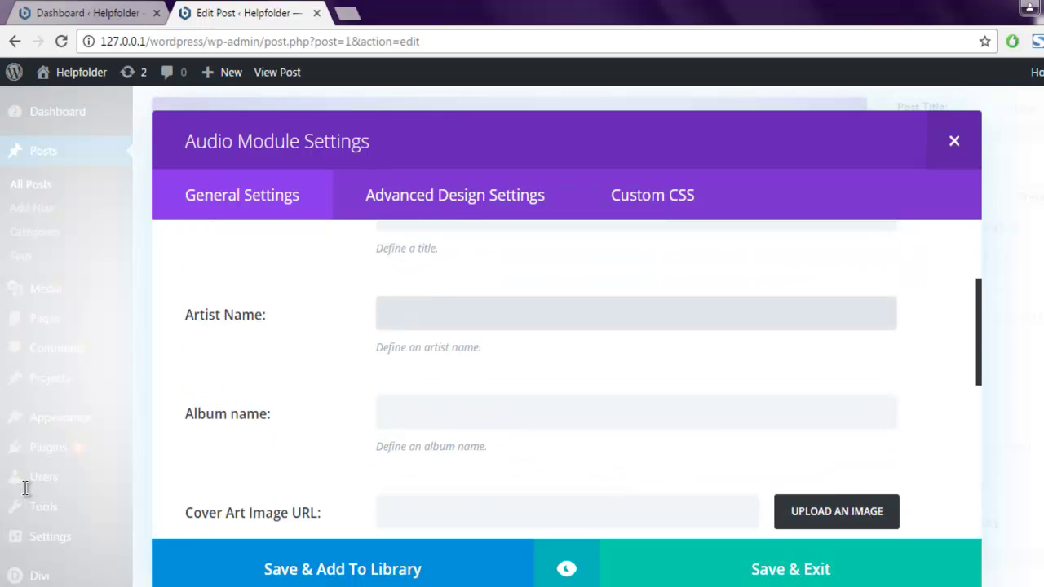
type("Pat Flynn")
key("Tab")
type("Po")
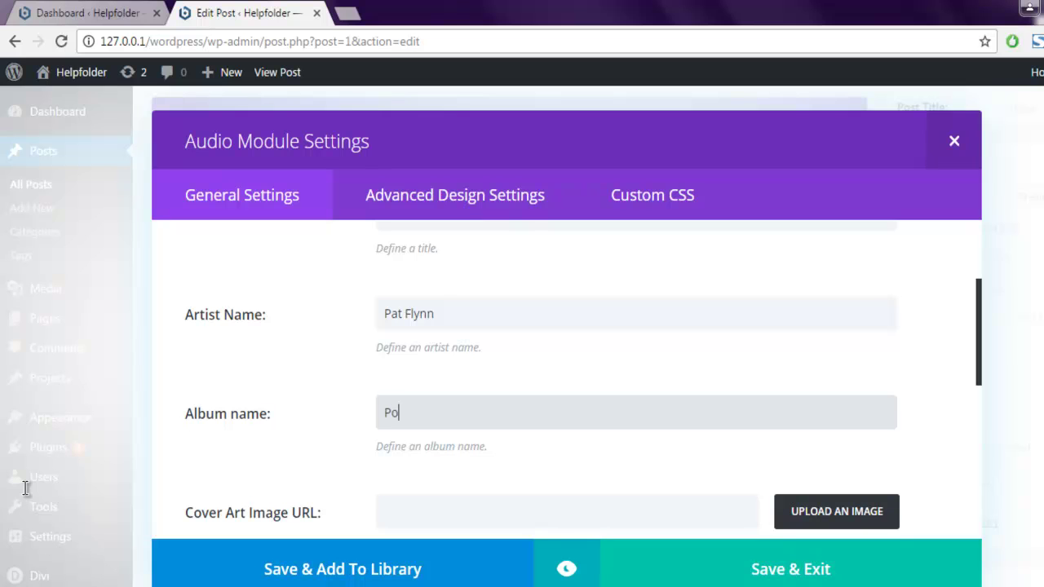
type("dcast")
Step: Set the audio title to "Smart Passive Income Podcast" and save the module
scroll(26, 492, "down", 2)
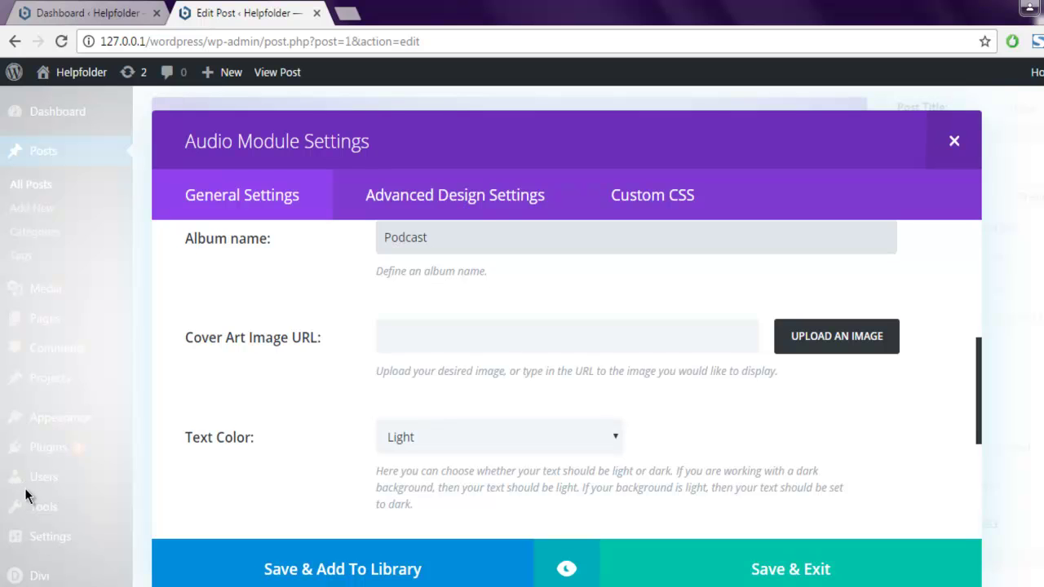
scroll(26, 494, "down", 2)
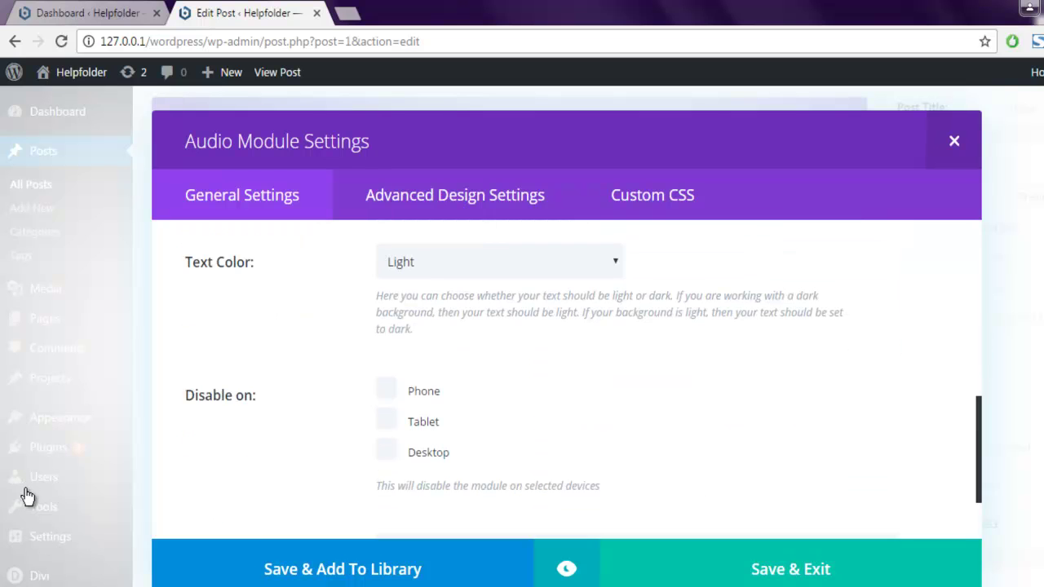
scroll(27, 495, "up", 5)
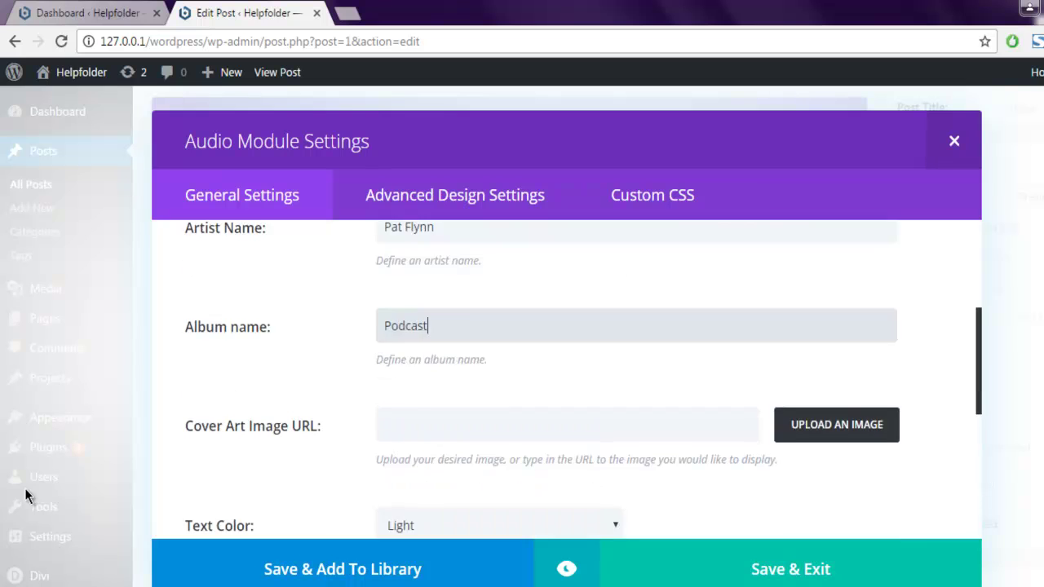
left_click(636, 390)
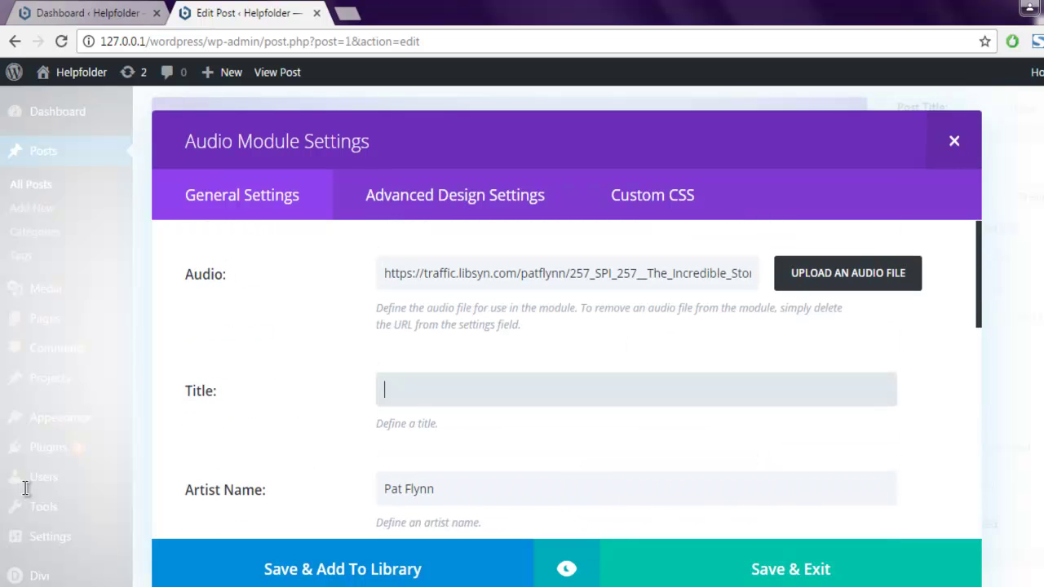
type("Smart Pas")
type("sive")
type(" Incon")
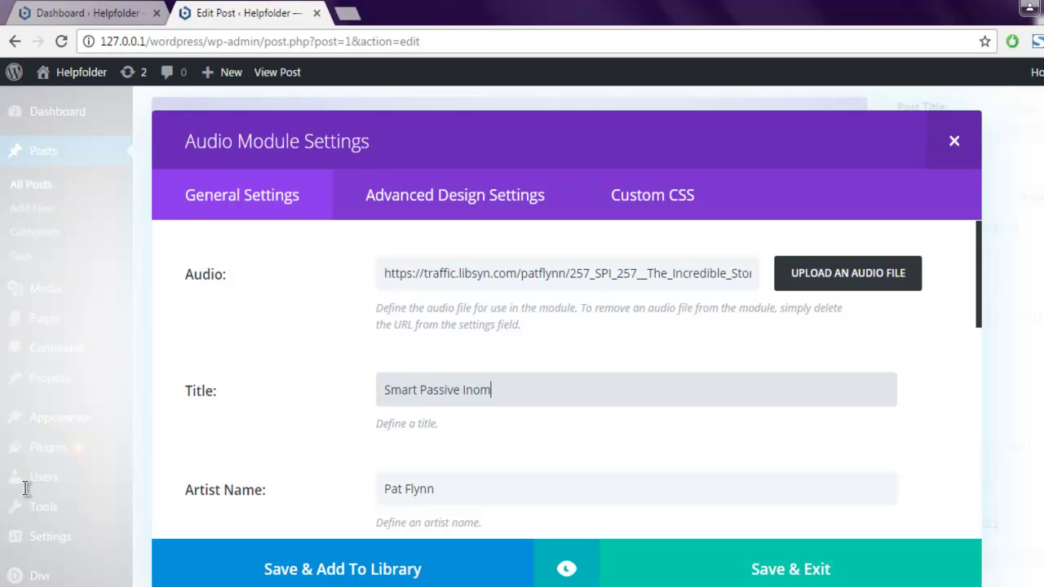
key("BackSpace")
key("BackSpace")
type("ome Podcast")
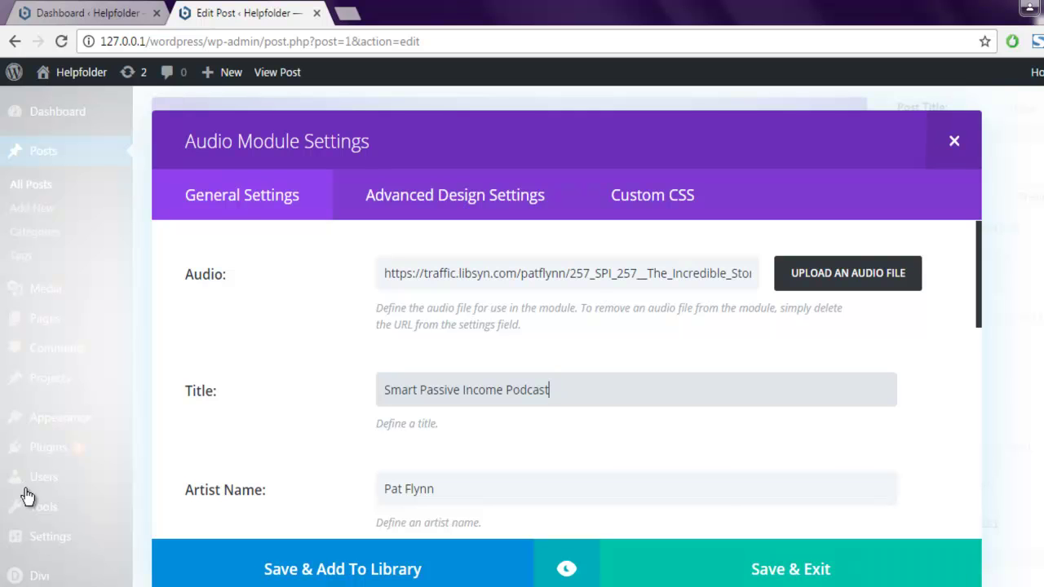
left_click(27, 489)
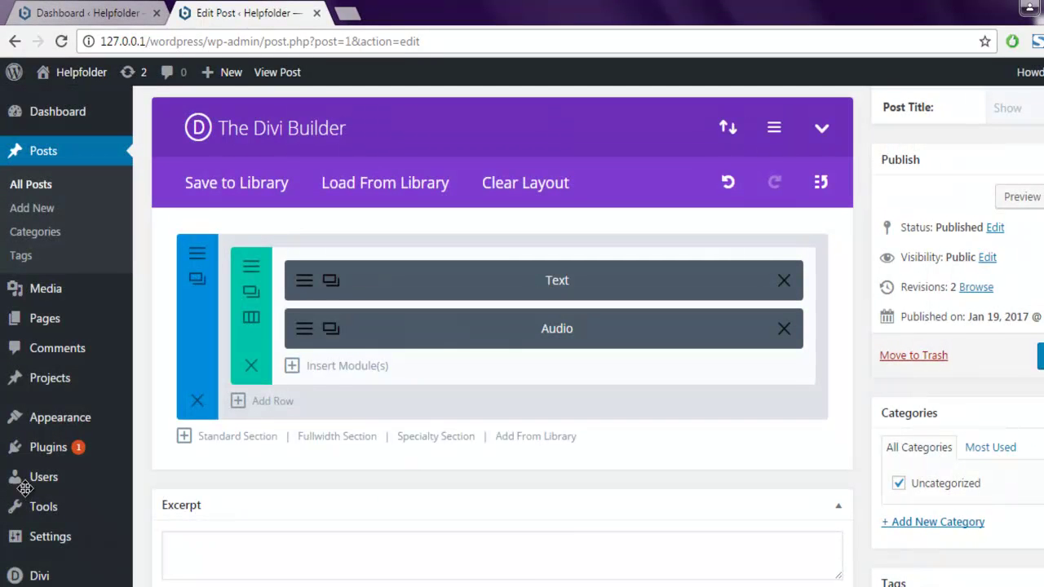
Step: Update the post and view the published page with its audio player in a new browser tab
key("ctrl+s")
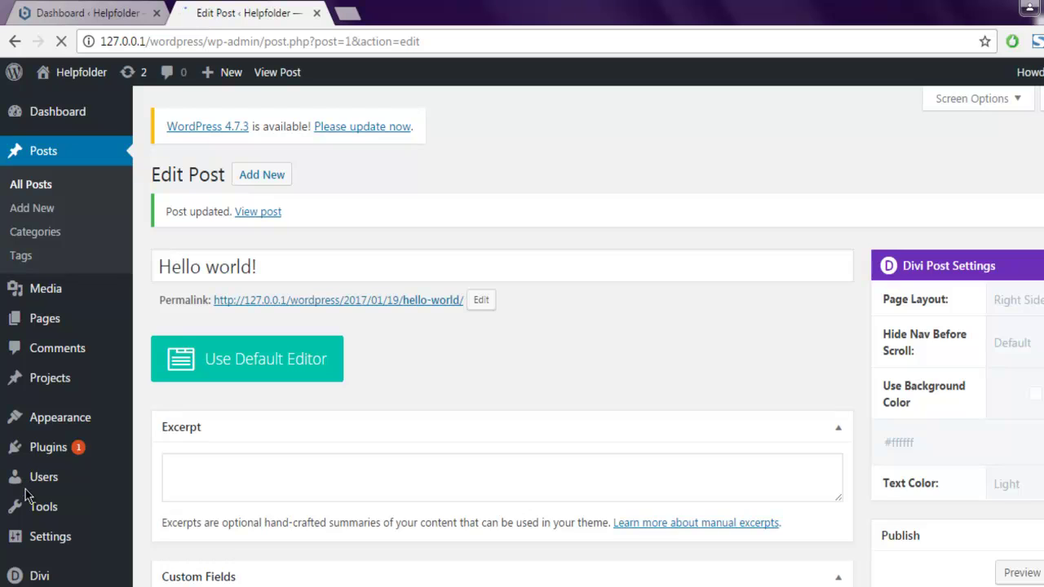
right_click(261, 214)
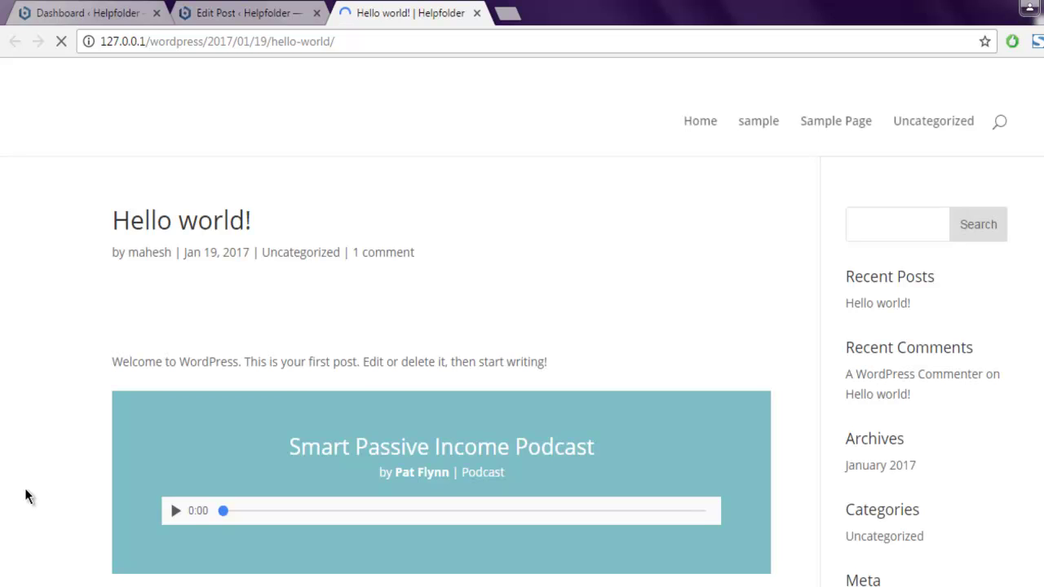
scroll(26, 496, "down", 3)
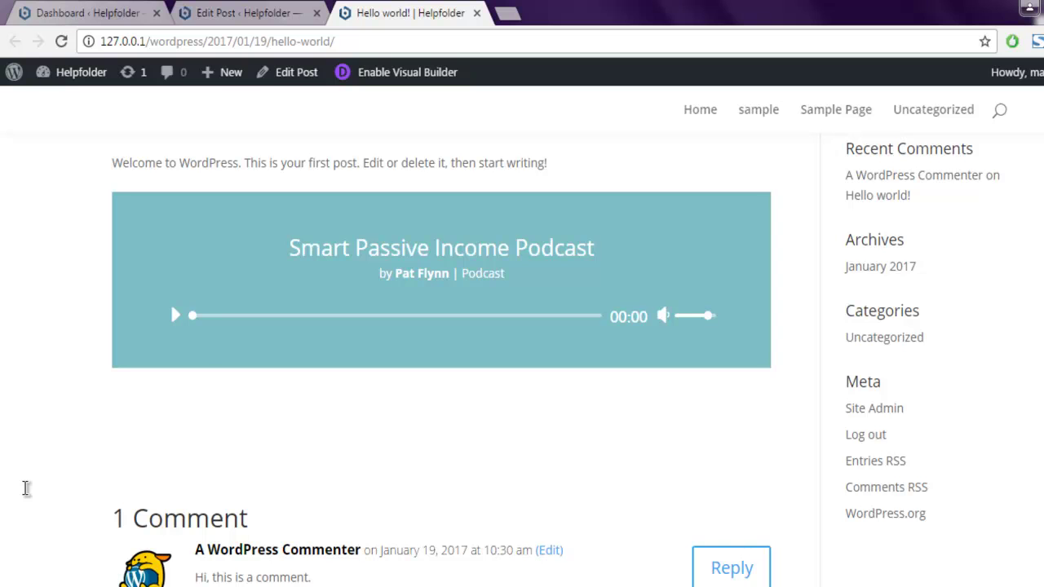
left_click_drag(289, 248, 596, 248)
Step: Examine the Audio module's advanced design options, from background and fonts to margin and padding, against the published player
key("ctrl+shift+Tab")
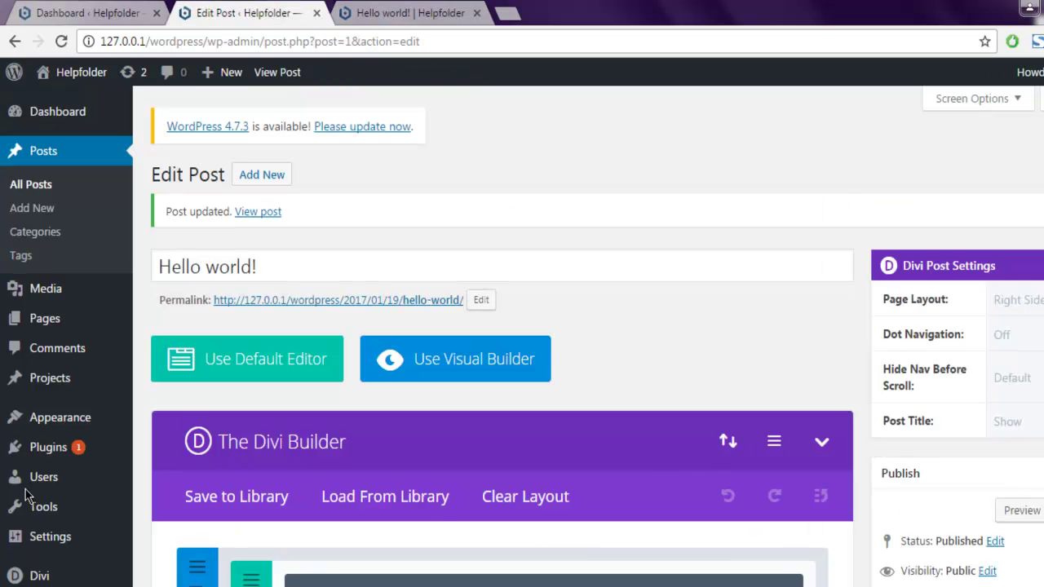
scroll(26, 496, "down", 2)
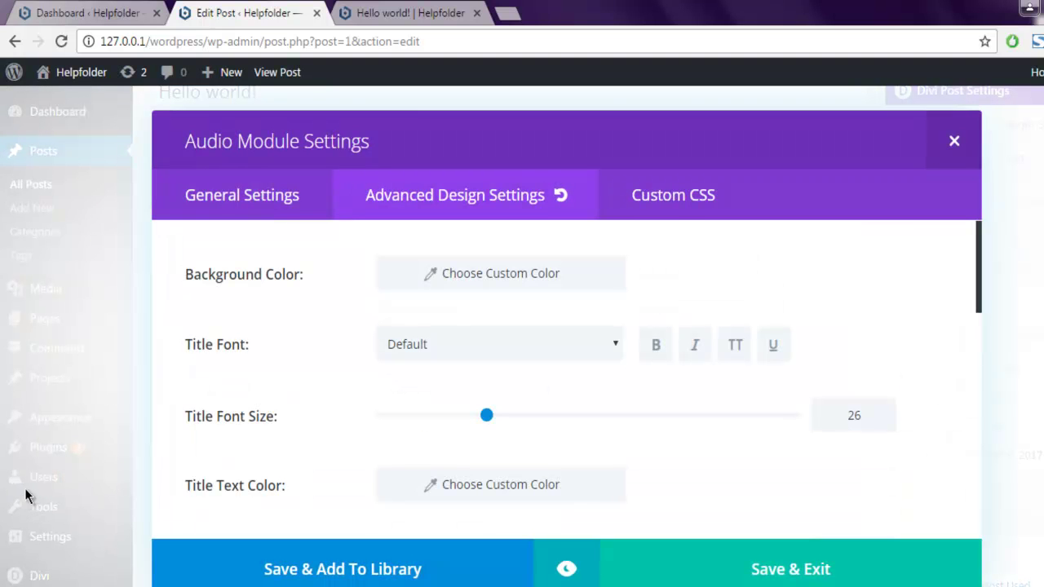
scroll(24, 495, "down", 2)
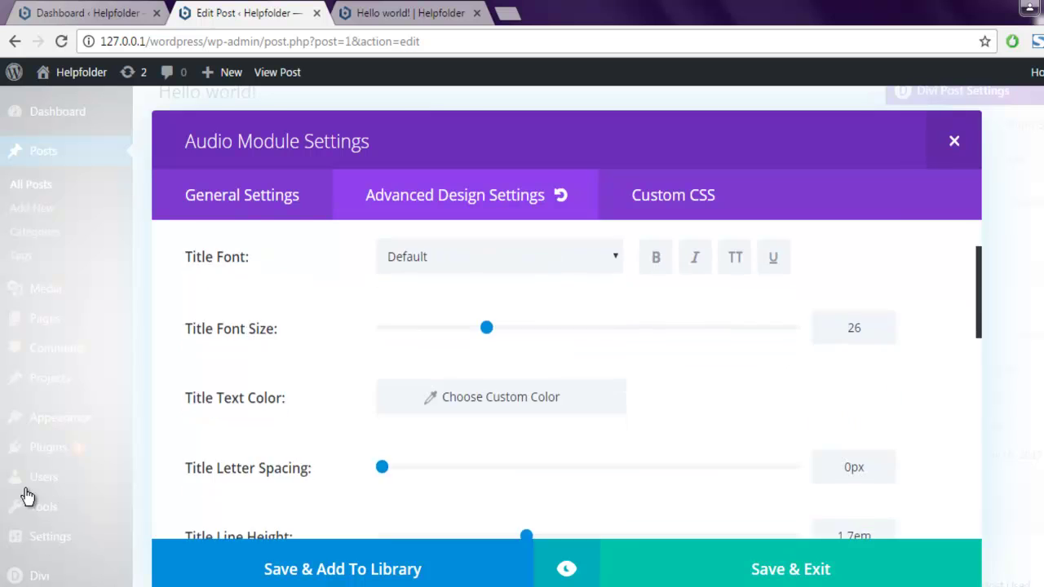
scroll(25, 495, "down", 6)
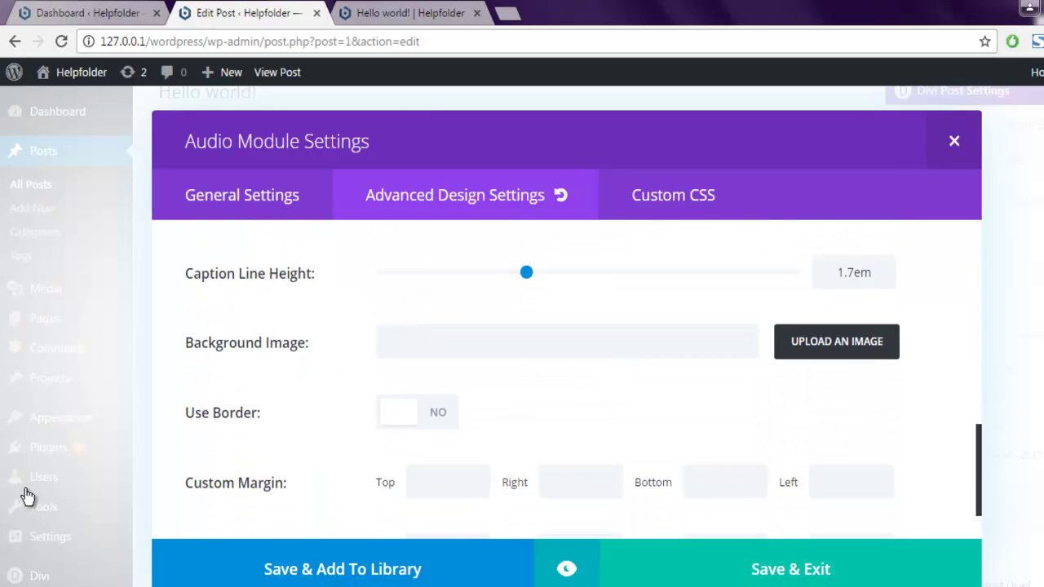
scroll(27, 495, "down", 1)
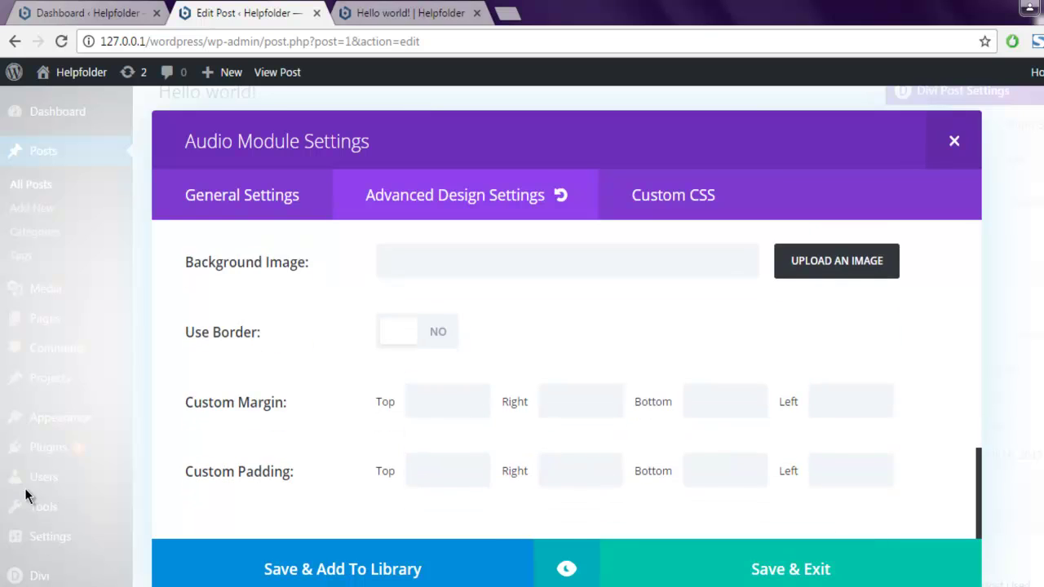
key("ctrl+Tab")
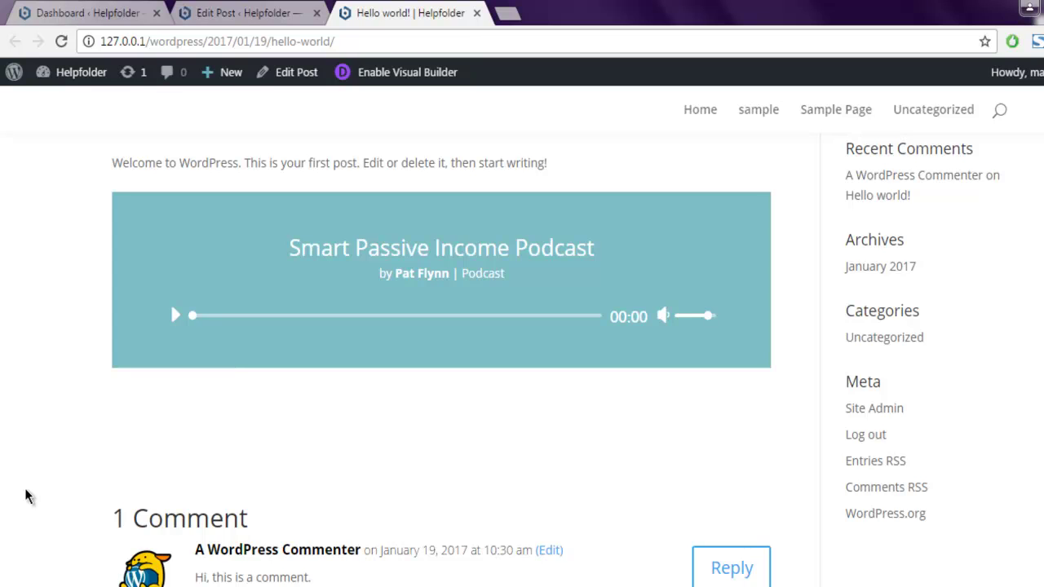
key("ctrl+shift+Tab")
scroll(26, 496, "up", 5)
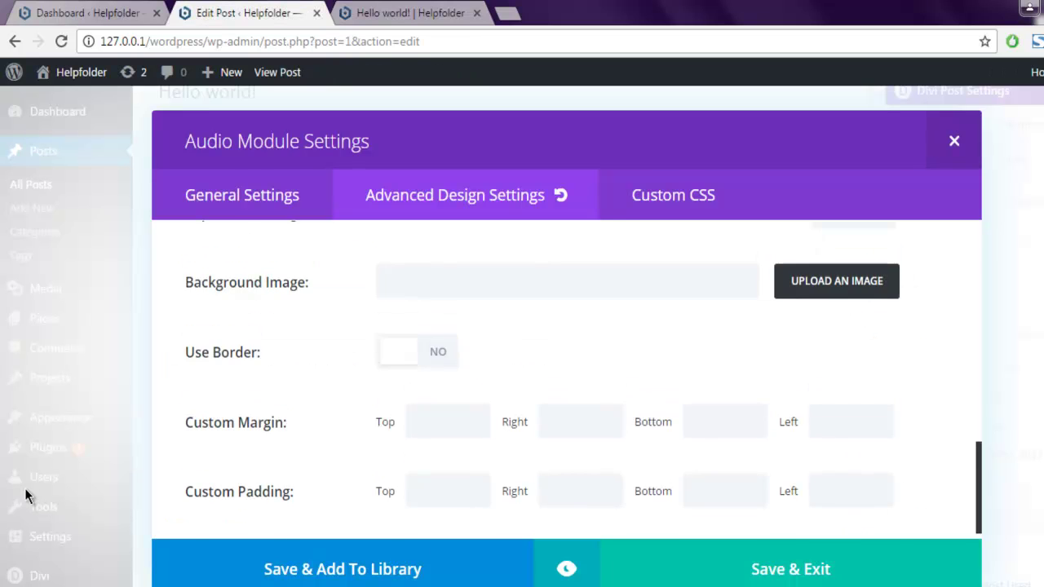
scroll(500, 316, "up", 2)
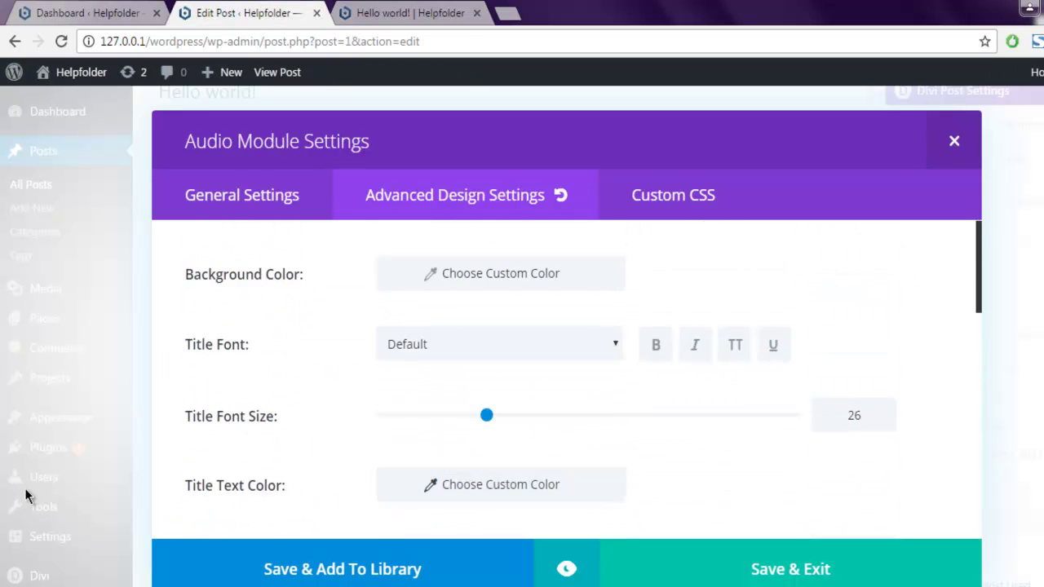
Step: Set the audio module's background color to purple #8300e9, save the module and update the post
left_click(500, 274)
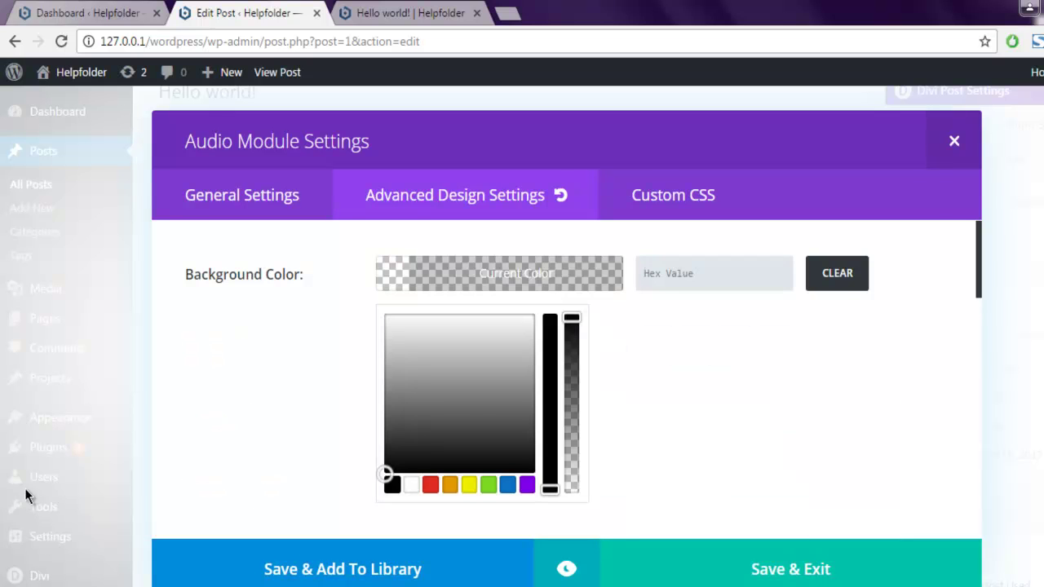
left_click(527, 485)
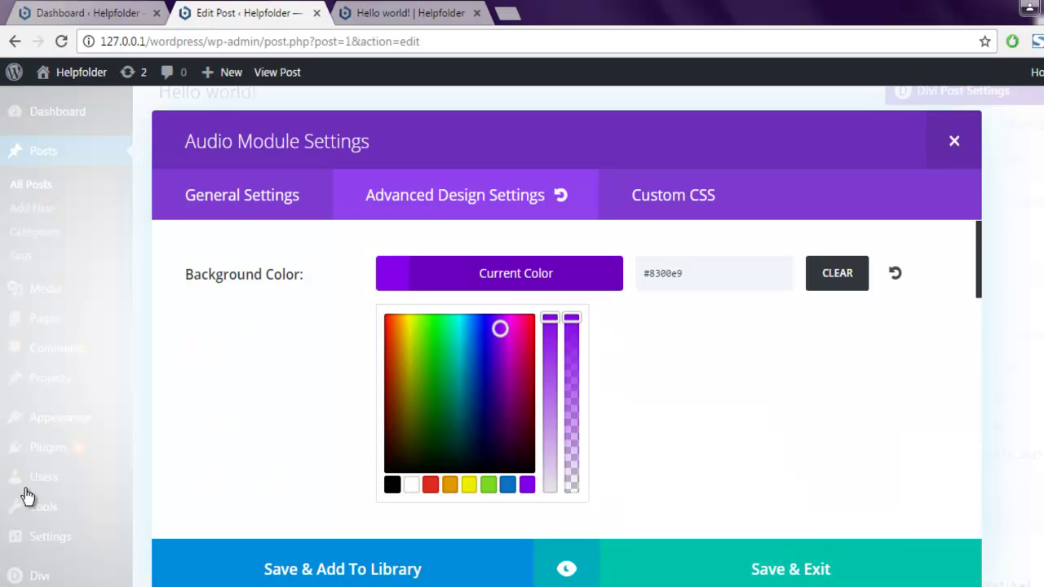
left_click(790, 569)
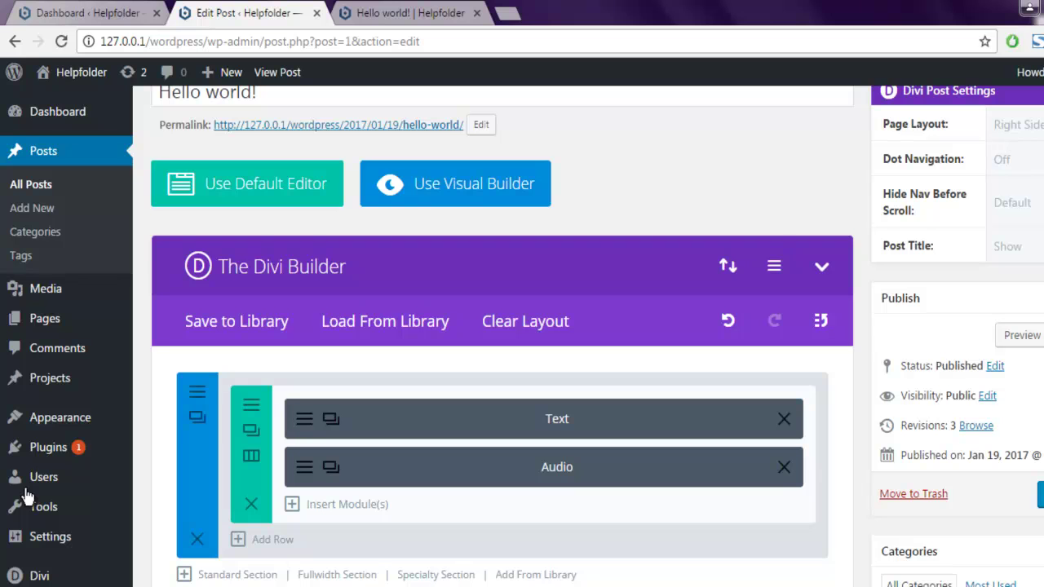
left_click(1041, 493)
Step: Reload the published post to check the audio player's background color and try playing the podcast
key("ctrl+Tab")
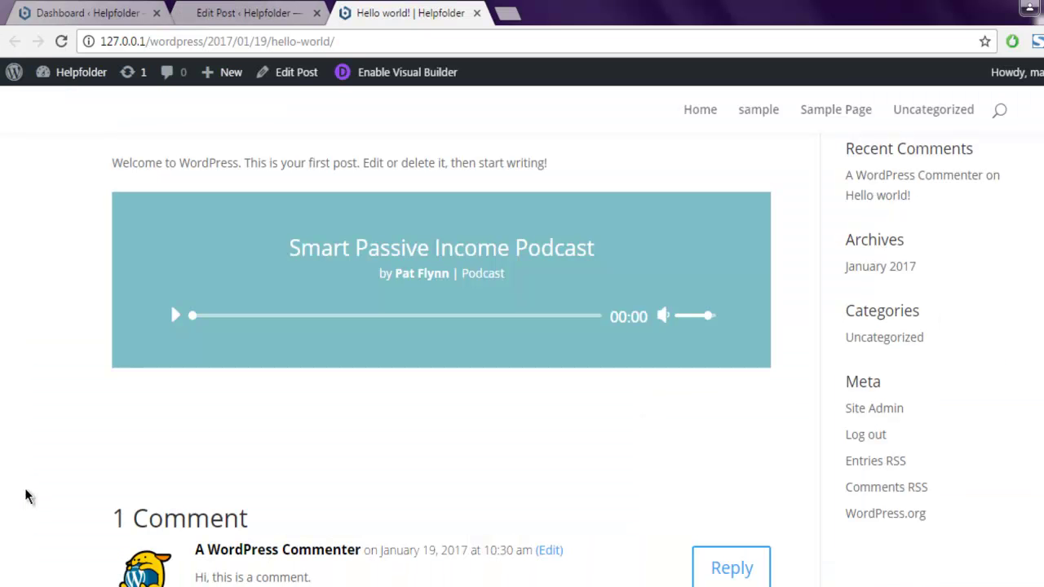
left_click_drag(289, 248, 522, 277)
left_click(538, 281)
key("F5")
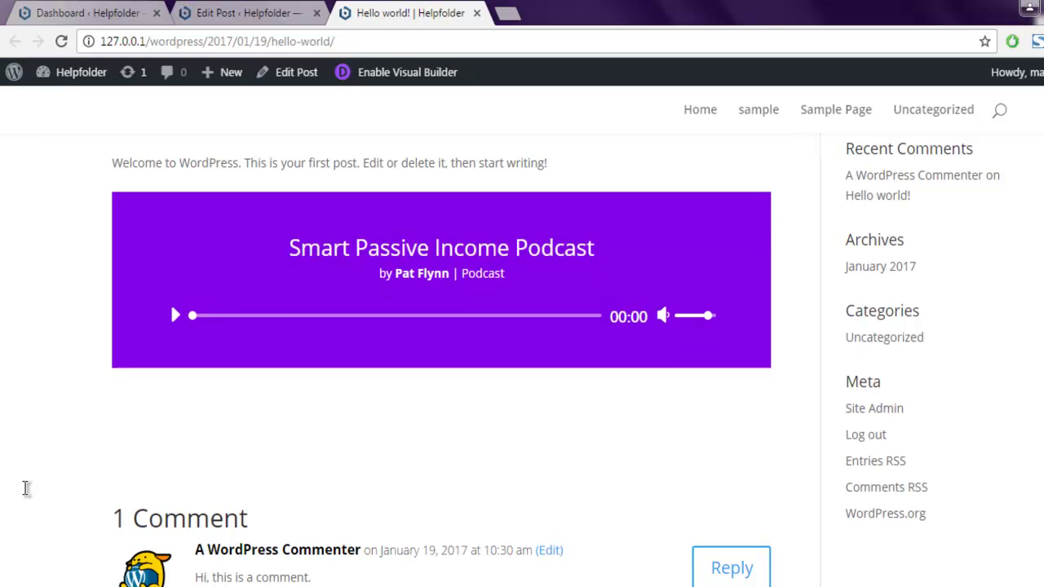
left_click_drag(26, 488, 25, 490)
left_click(25, 489)
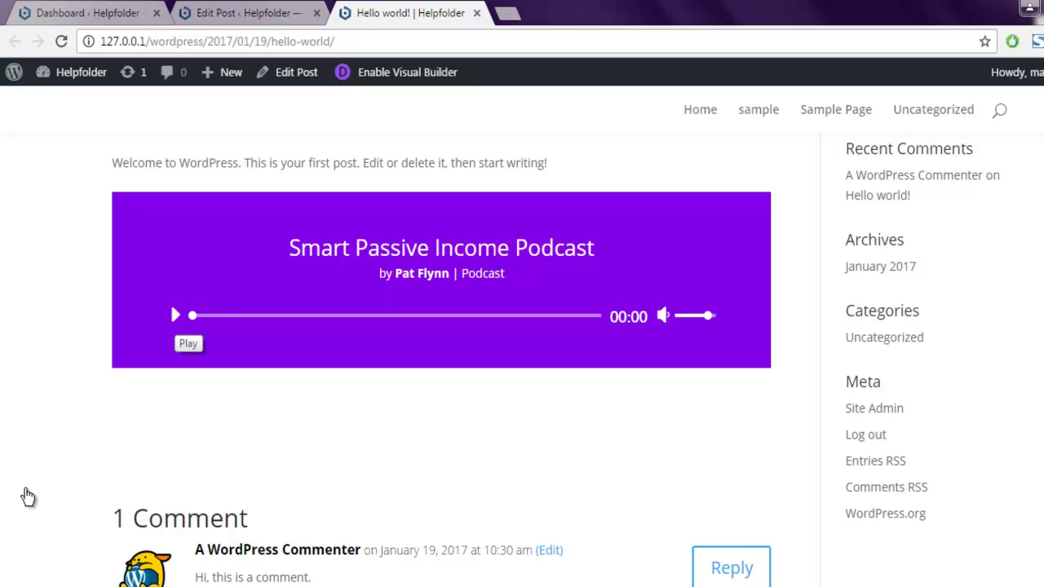
left_click(175, 315)
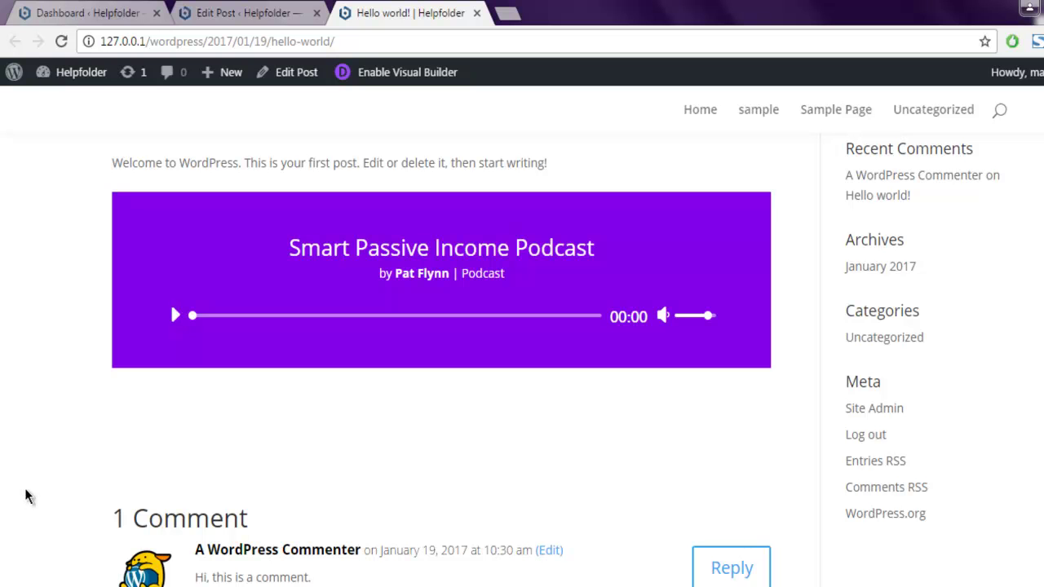
scroll(27, 496, "up", 3)
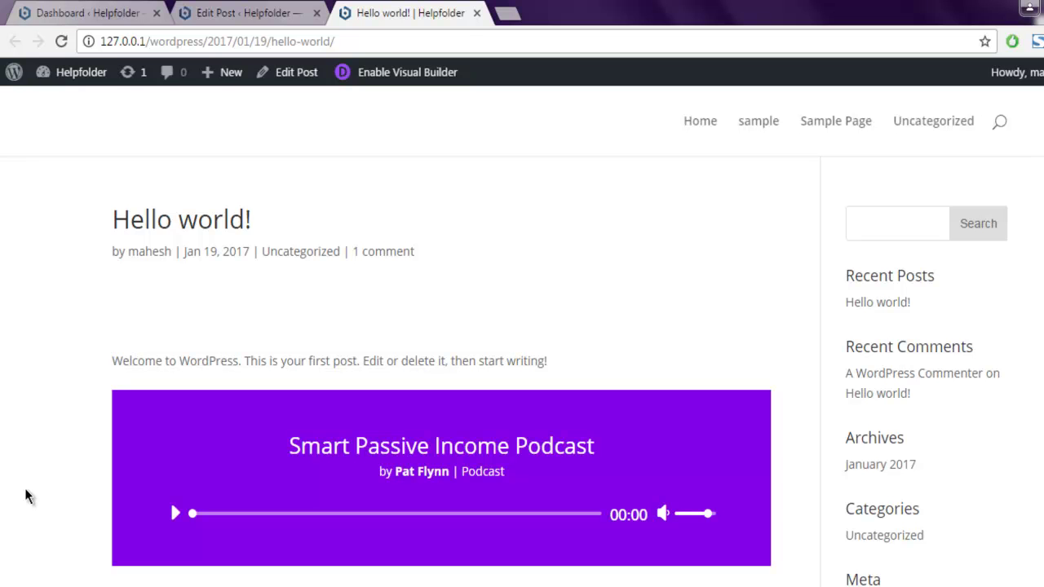
Step: Return to the post editor and reopen the Audio module's settings
key("ctrl+shift+Tab")
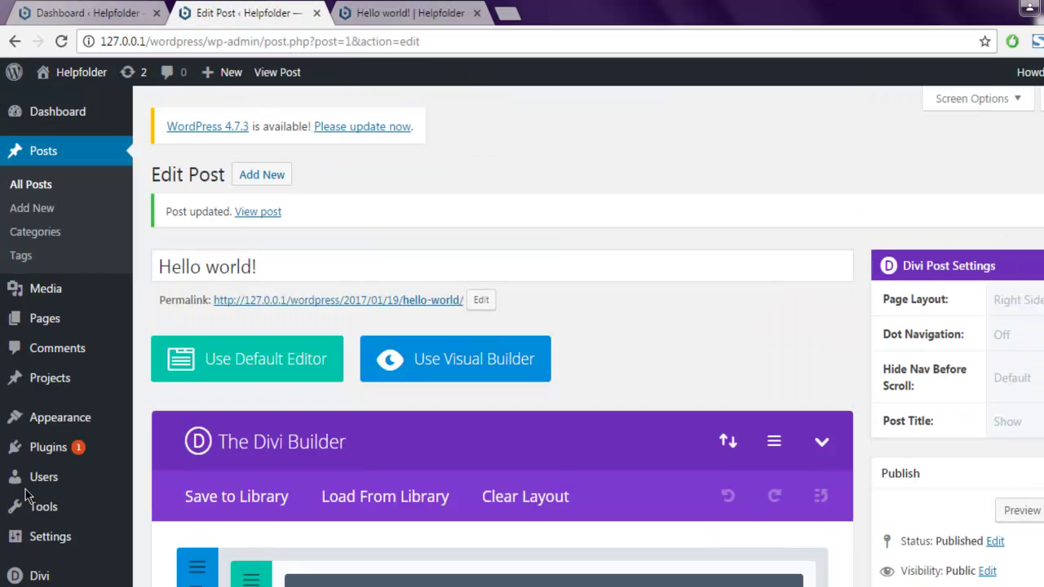
scroll(26, 496, "down", 2)
scroll(25, 491, "down", 1)
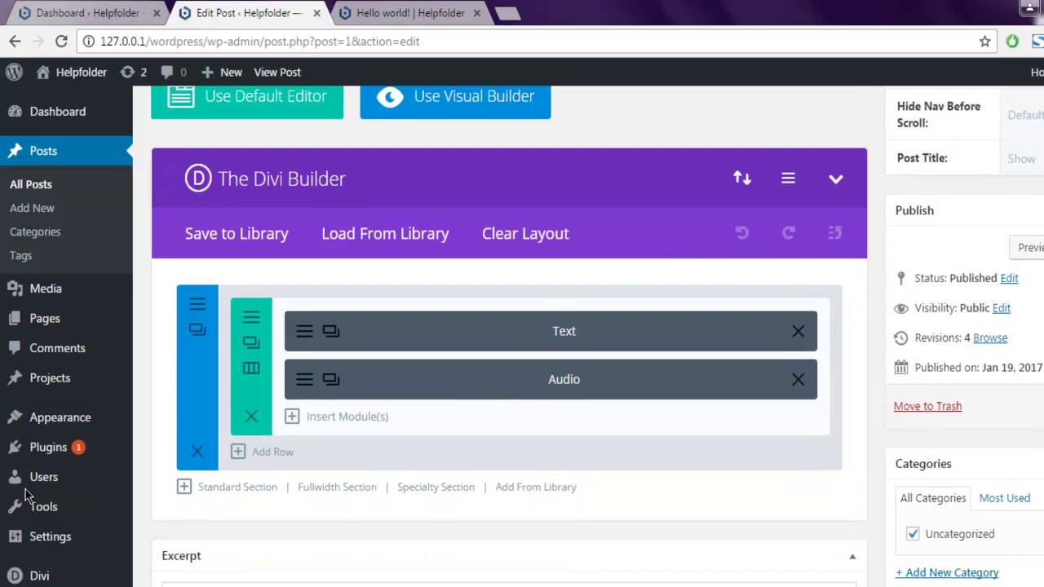
key("Return")
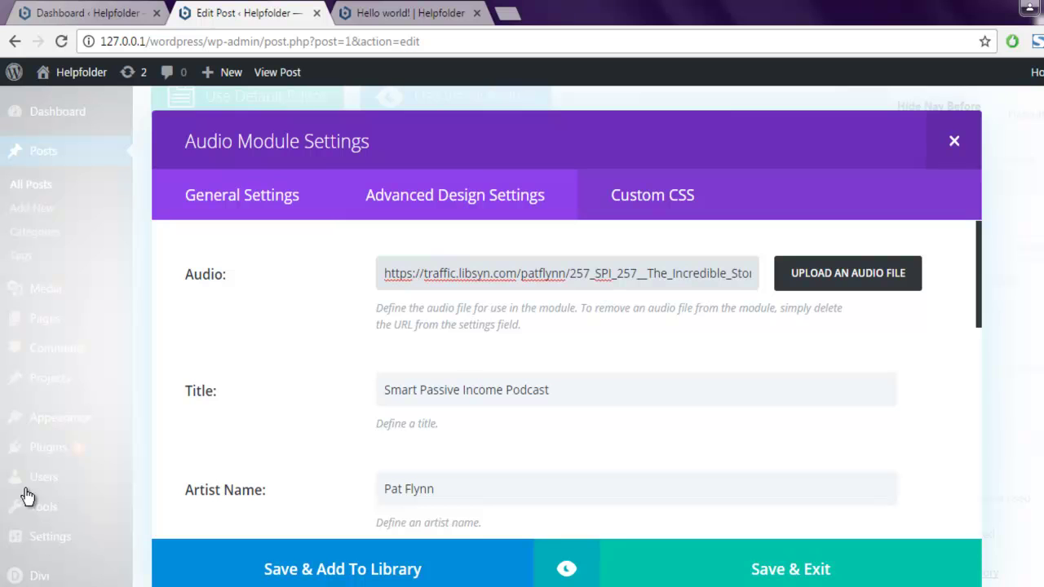